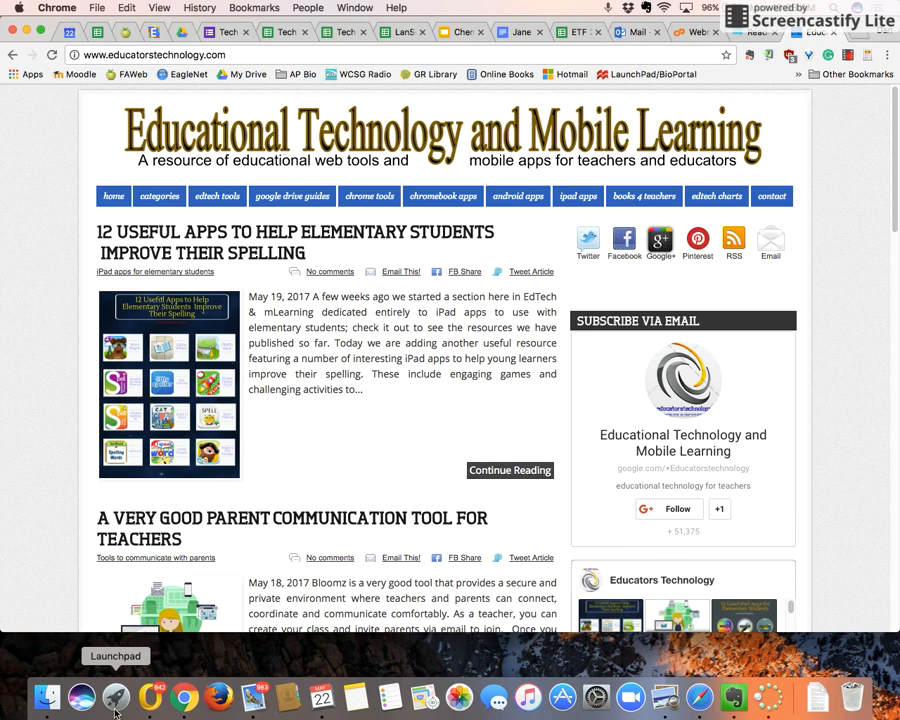
Launch the LanSchool Teacher console and enlarge its window downward
click(115, 699)
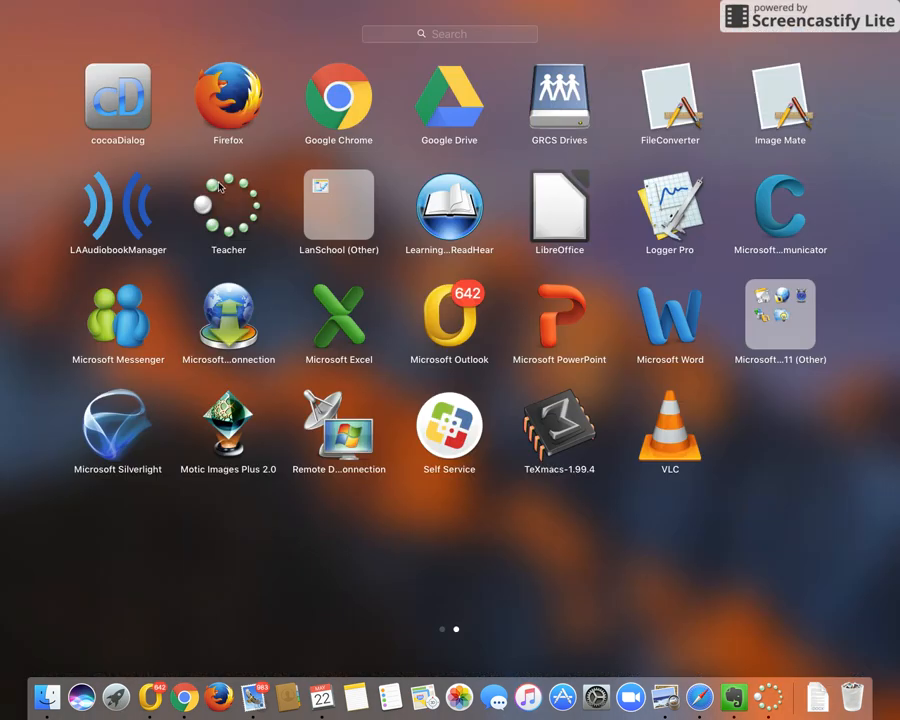
click(233, 236)
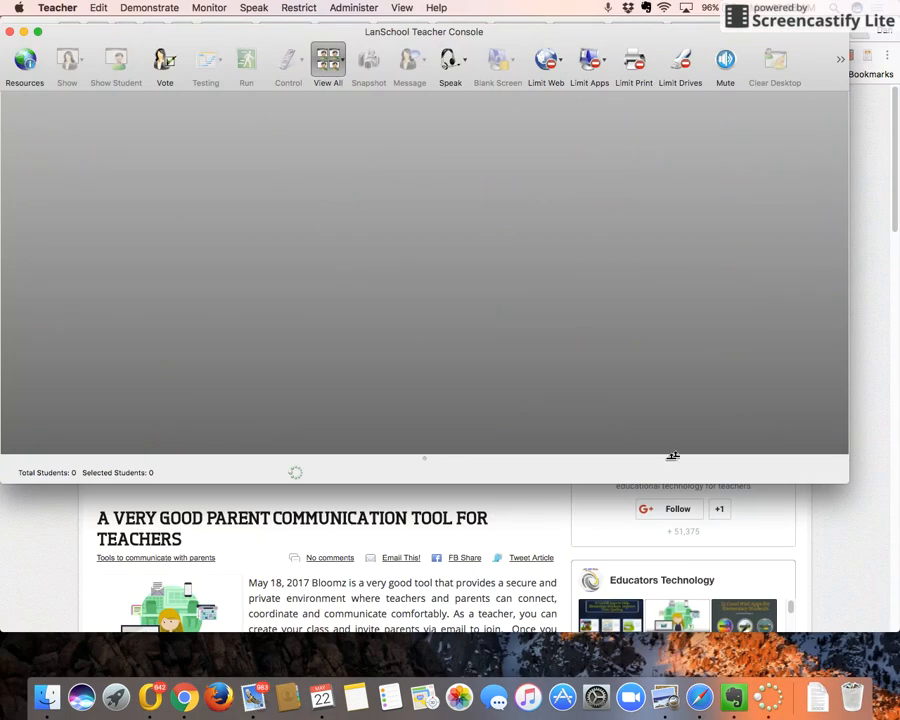
drag(798, 486, 798, 613)
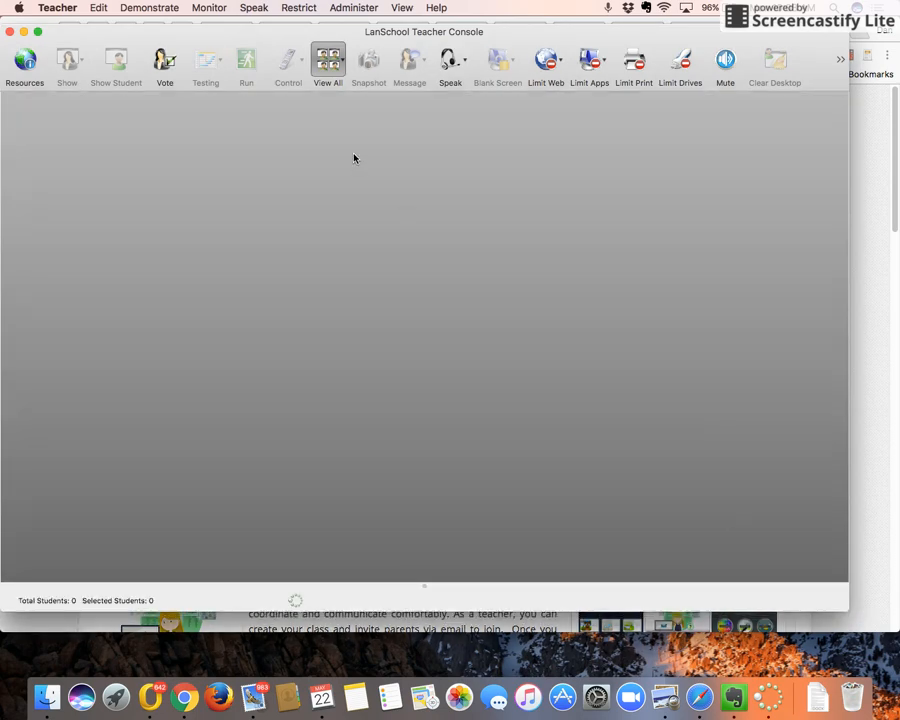
Open the class list file 8th Hour Chem 2017.lsc from Downloads in Manage Class Lists
click(357, 8)
mouse_move(376, 28)
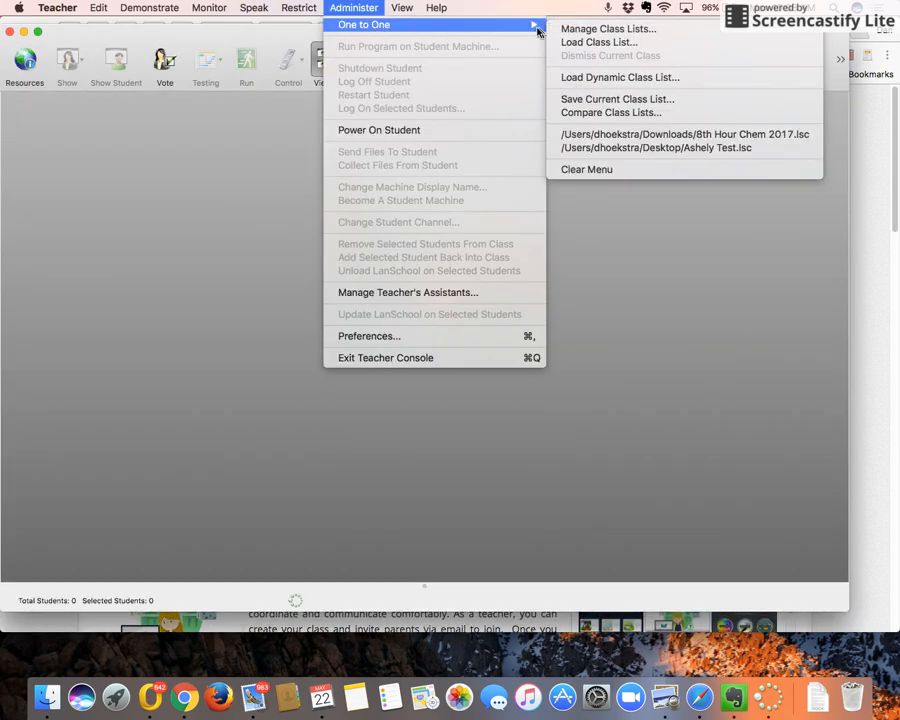
click(575, 30)
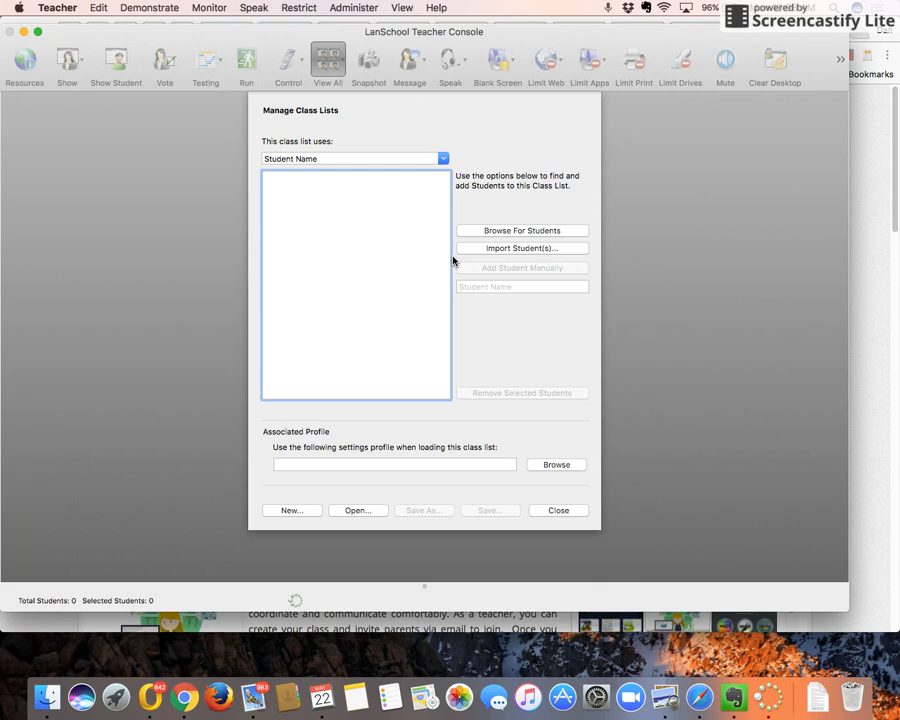
click(360, 511)
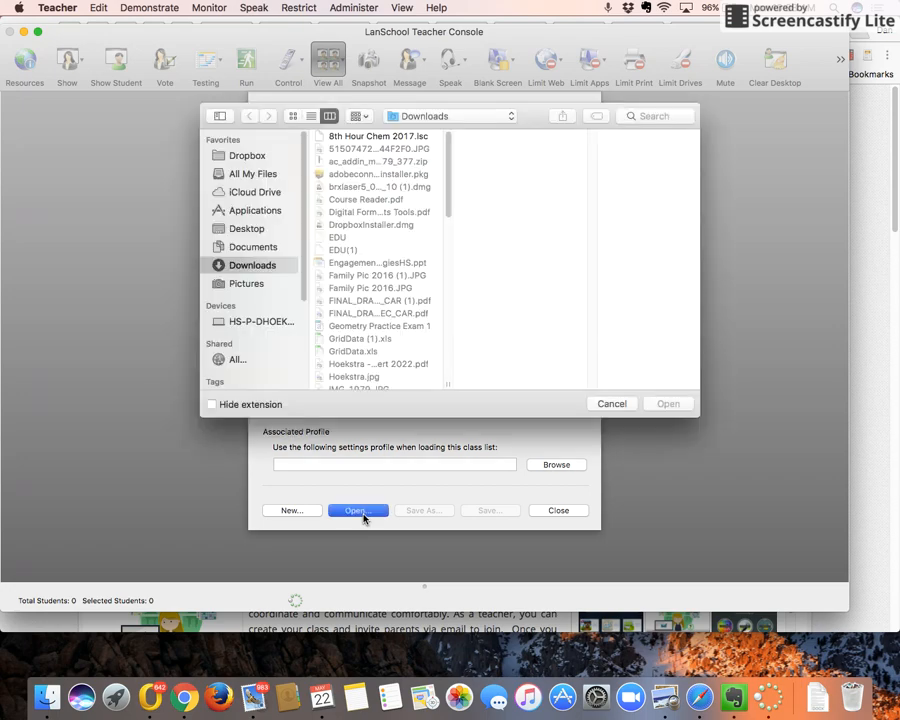
click(370, 136)
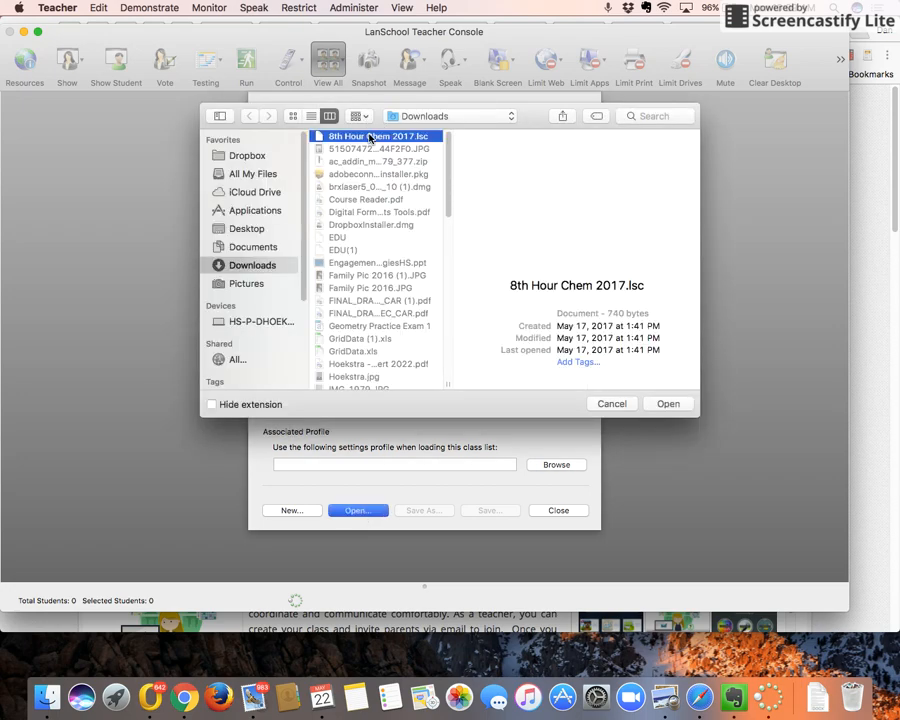
click(668, 404)
scroll(400, 354, up, 5)
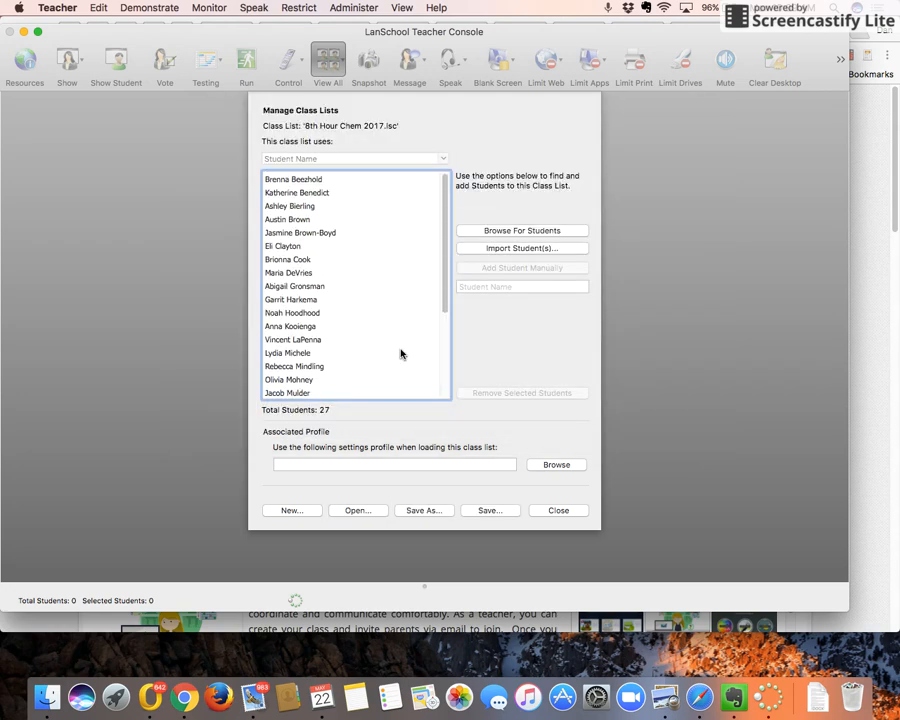
Remove four students from the class list one at a time: rows 7, 14, 11 and 9 as each removal shortens the list
click(413, 260)
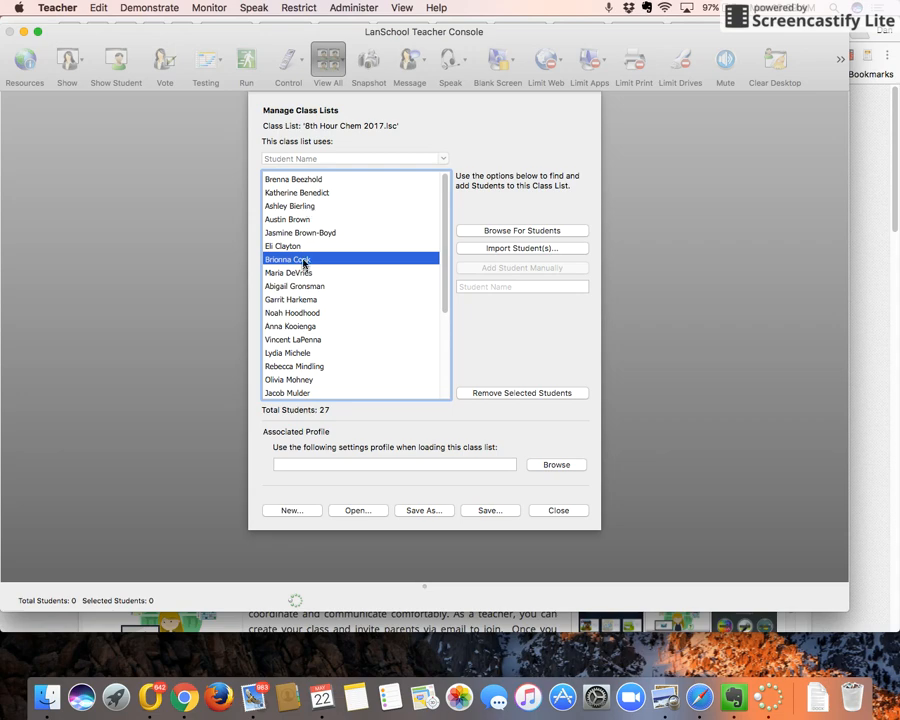
click(530, 393)
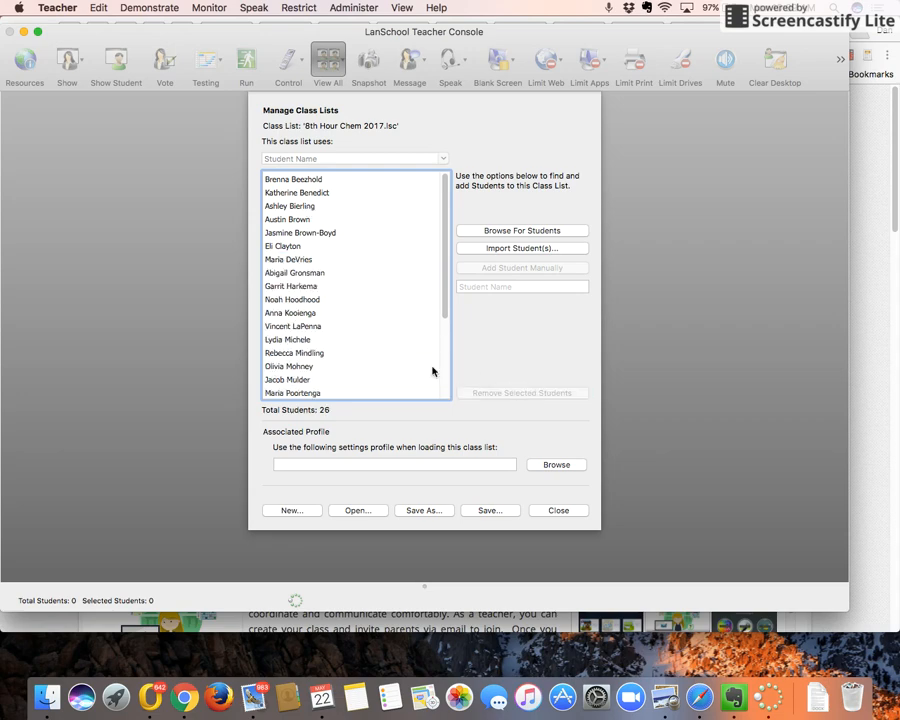
click(331, 352)
click(478, 392)
click(291, 313)
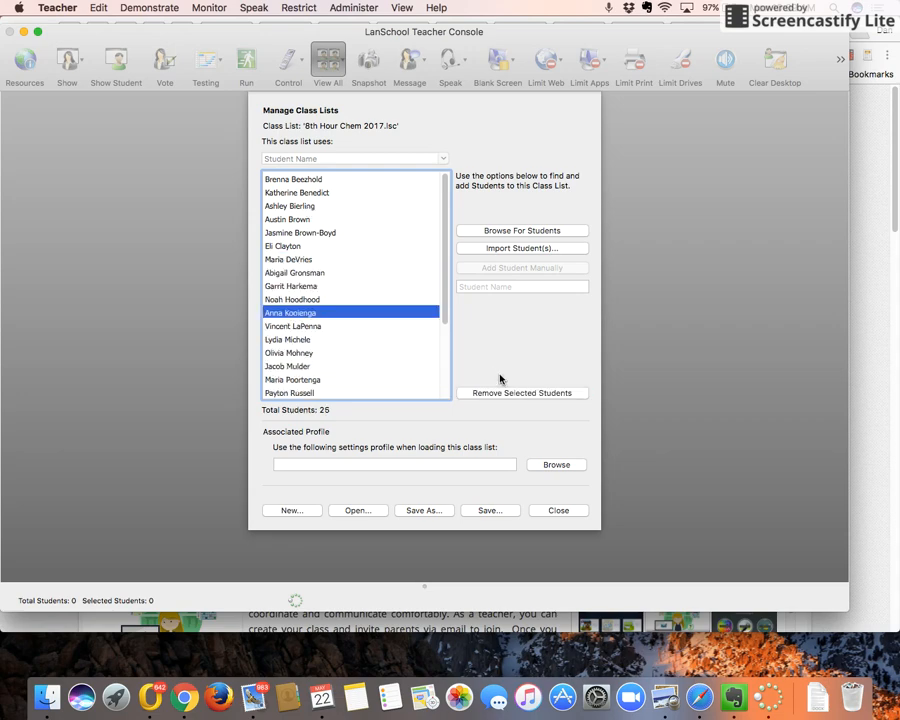
click(474, 392)
click(362, 288)
click(499, 392)
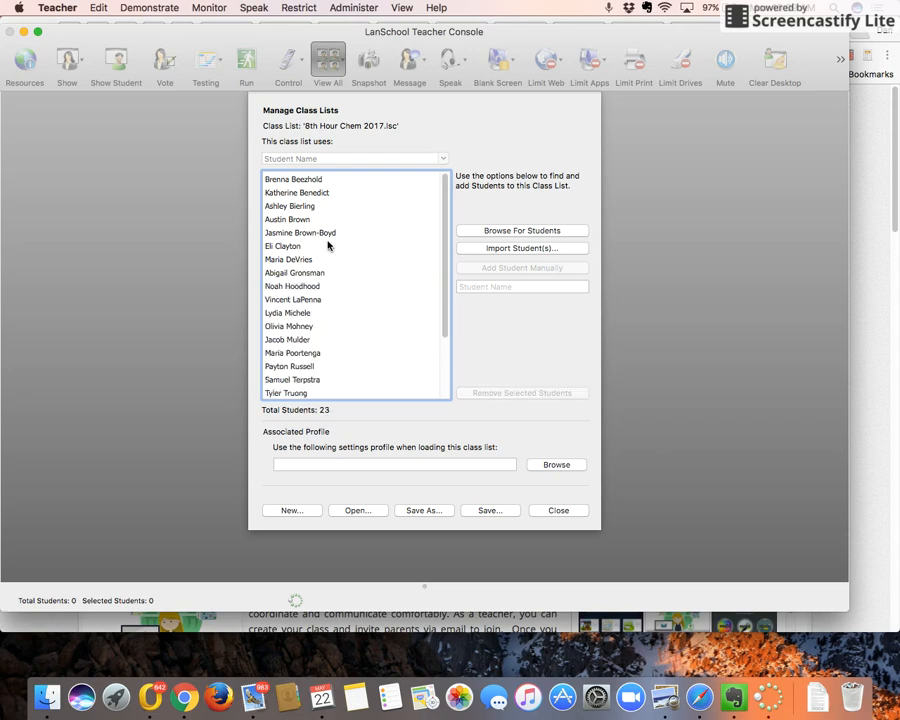
Remove three more students from the class list one at a time: rows 5, 13 and 10 as the list shortens
click(330, 232)
click(526, 392)
click(294, 339)
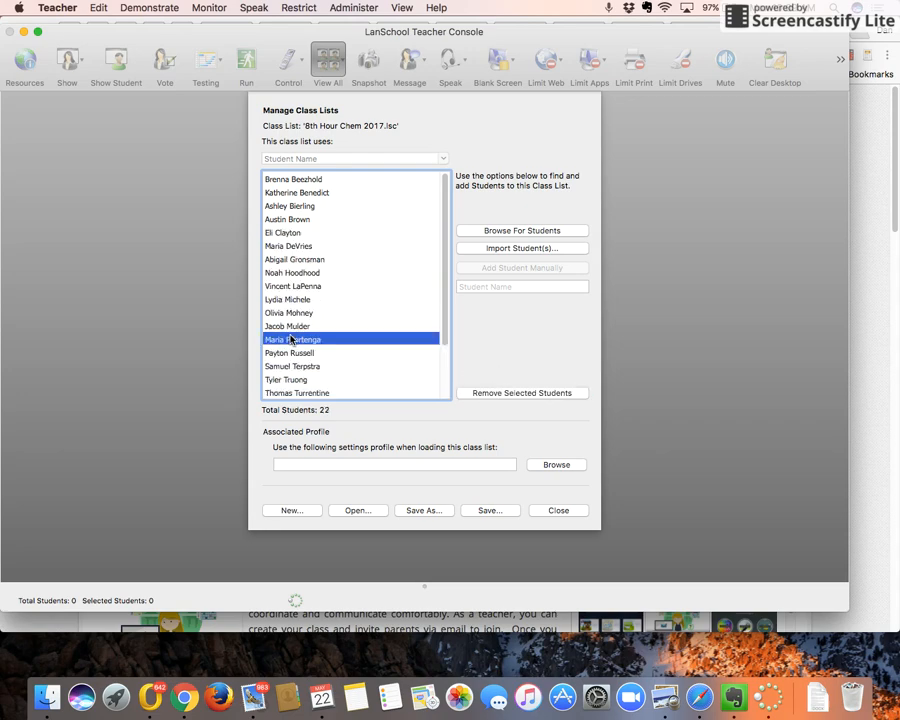
click(476, 391)
click(332, 299)
click(478, 392)
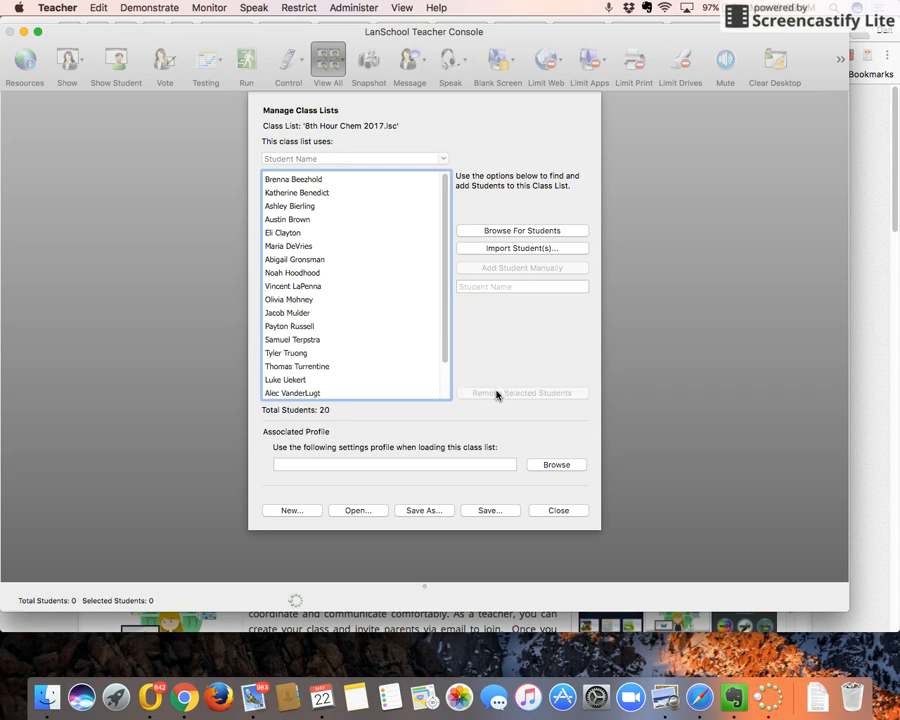
Remove the students in rows 2, 5, 9 and 12 together, and the student in row 6 of the shortened list
shift+click(312, 287)
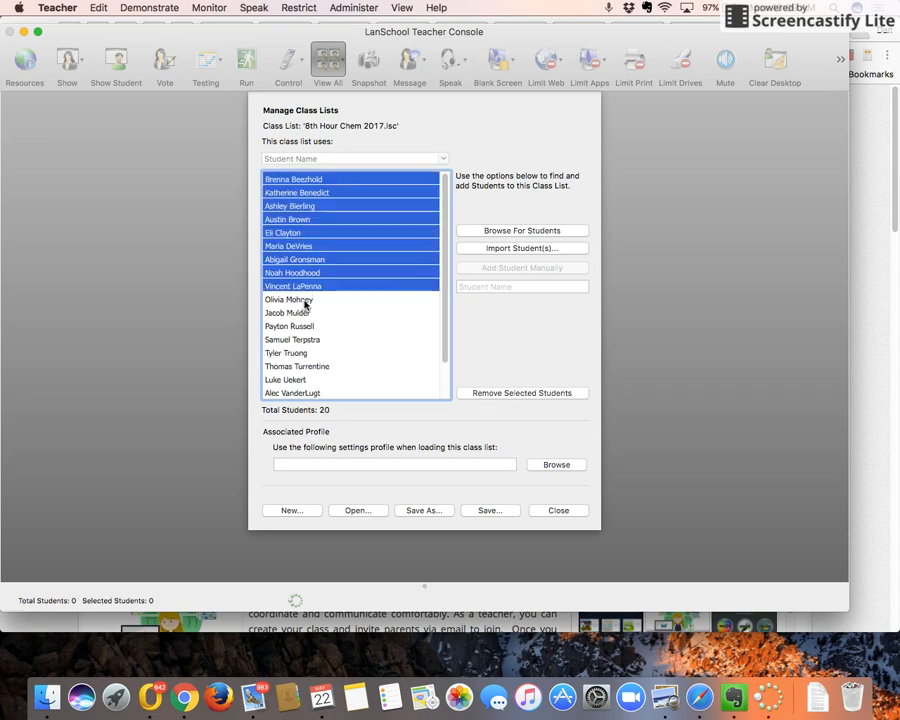
shift+click(297, 313)
click(300, 325)
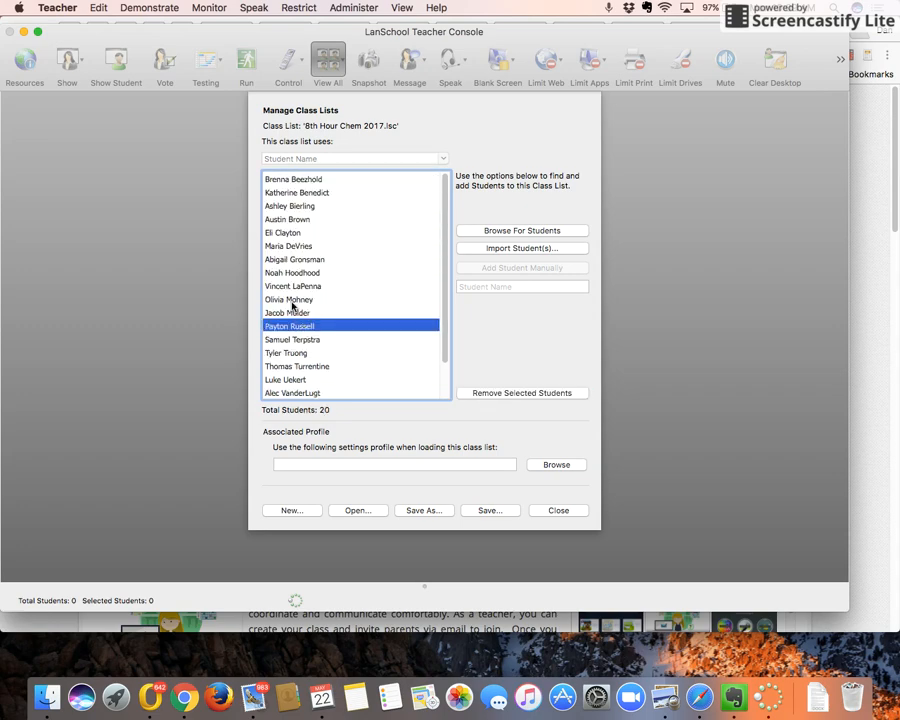
super+click(293, 287)
super+click(287, 233)
super+click(296, 193)
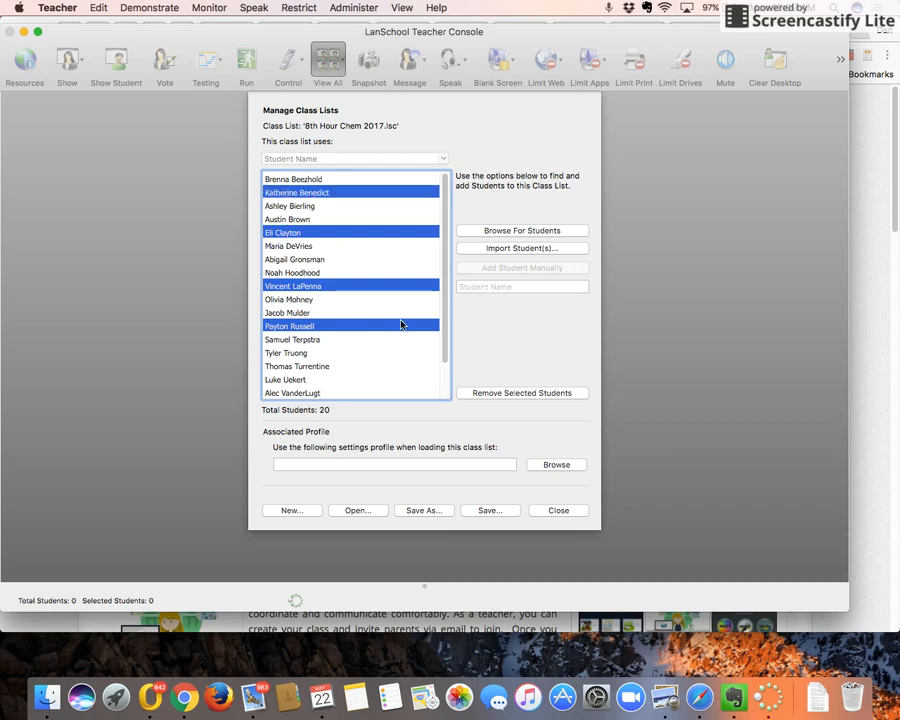
click(518, 393)
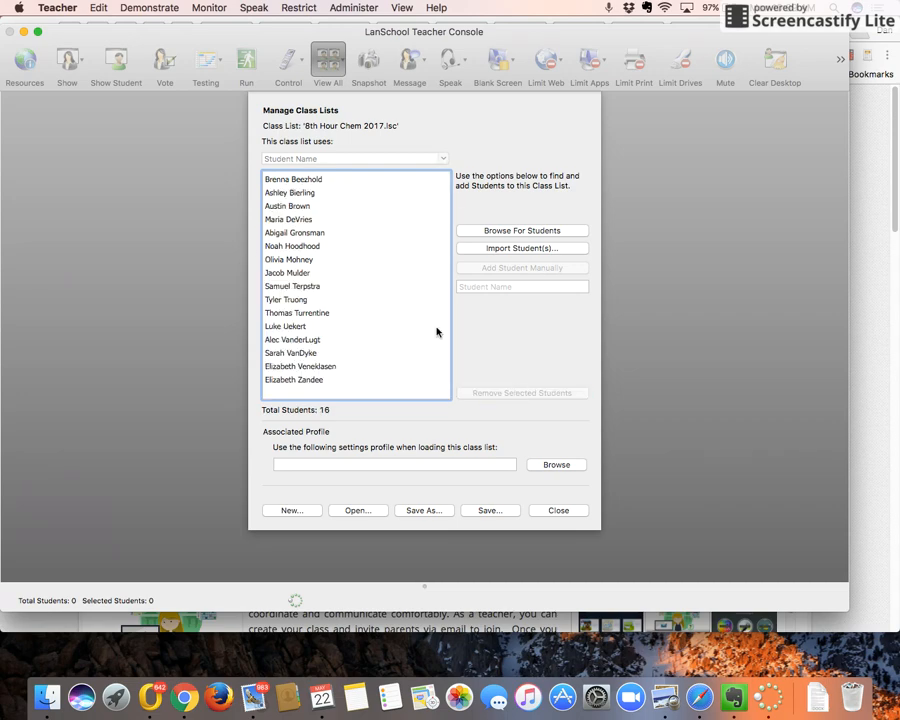
click(283, 249)
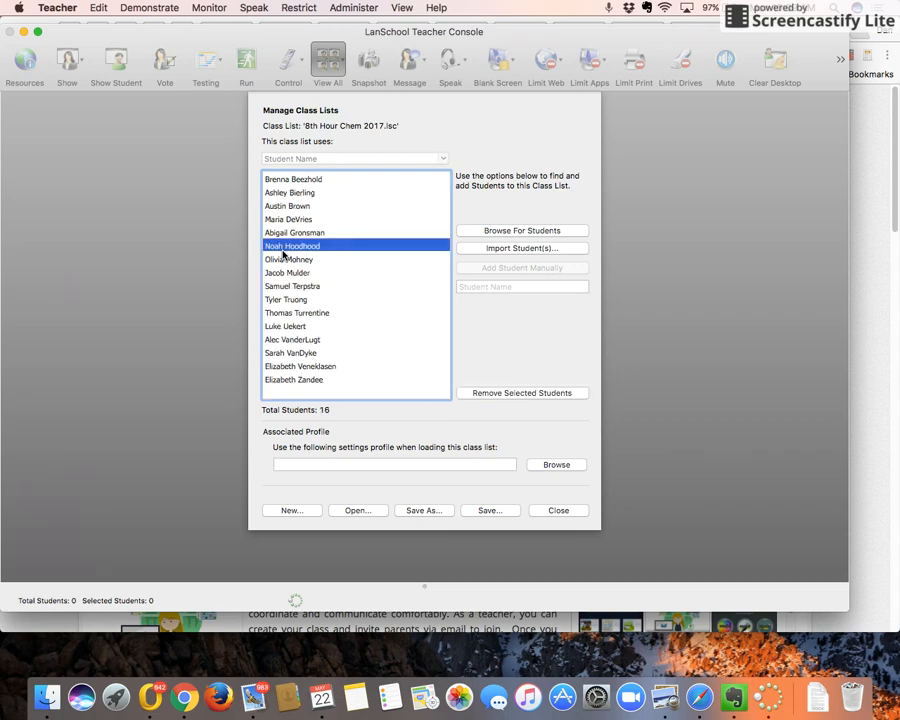
click(550, 392)
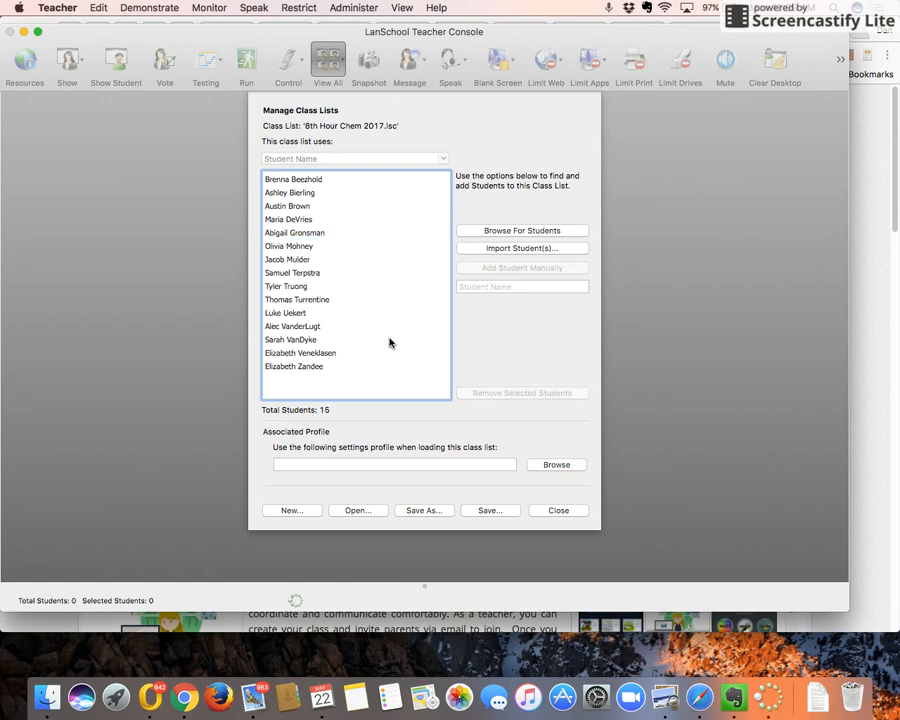
Browse for active students, filter by part of a surname, and add the student on machine HS-A-SPARE-008
click(521, 231)
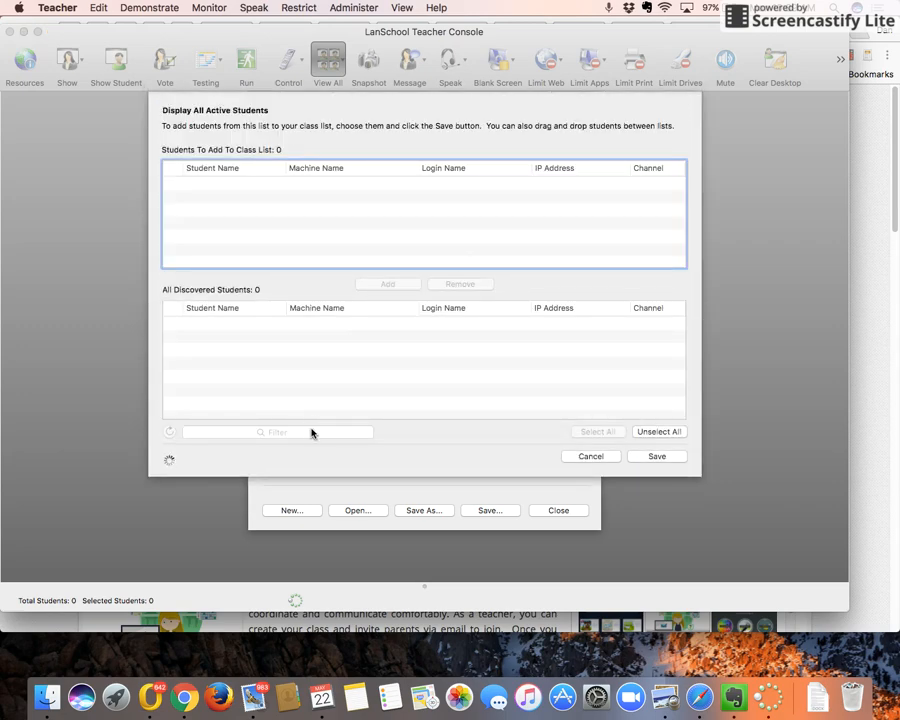
click(237, 431)
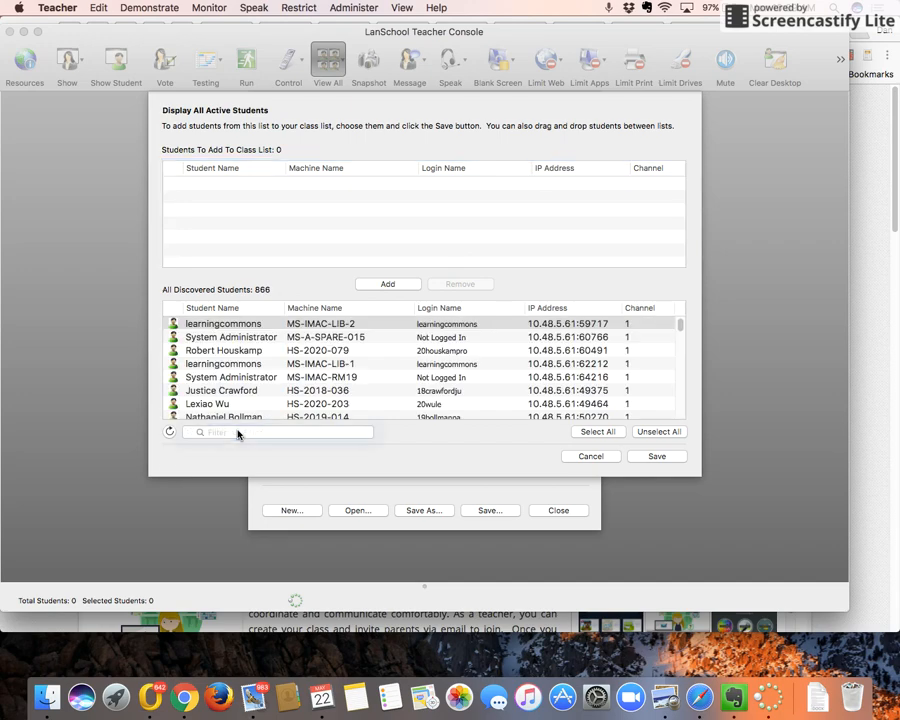
text(viss)
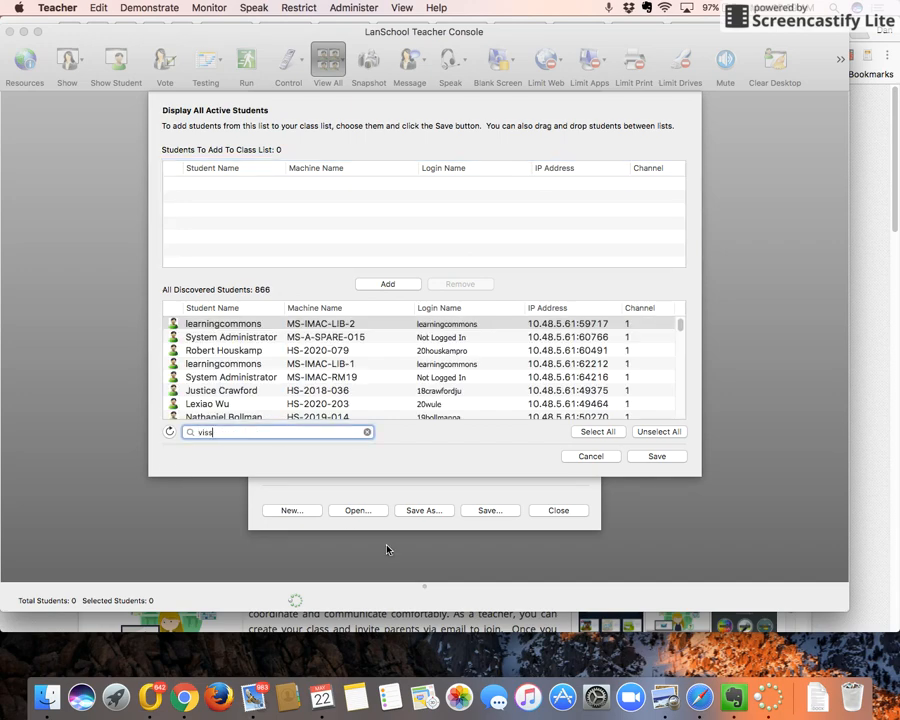
click(230, 325)
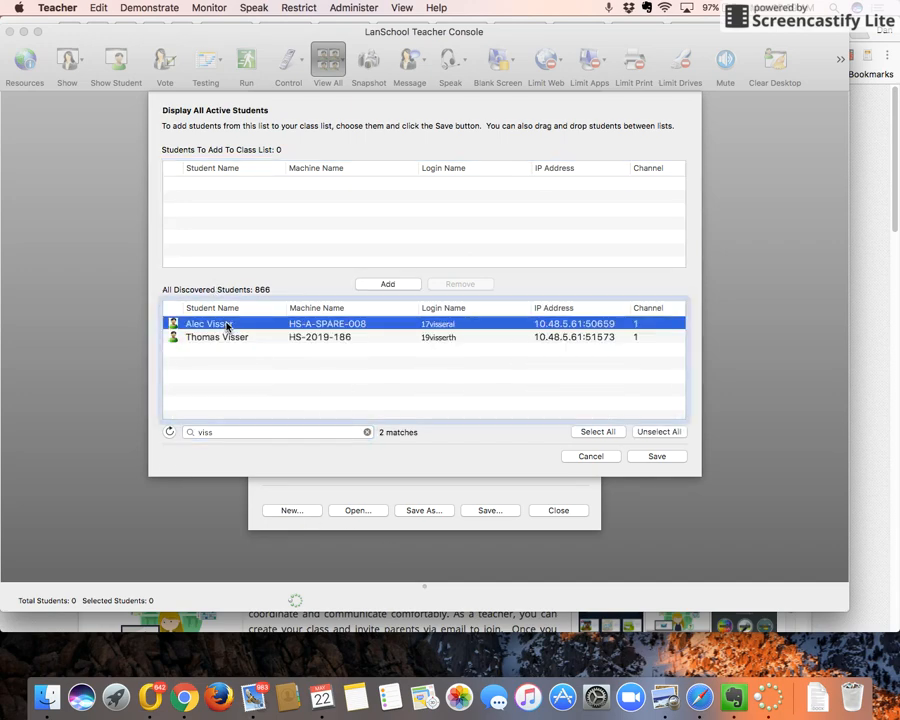
click(415, 285)
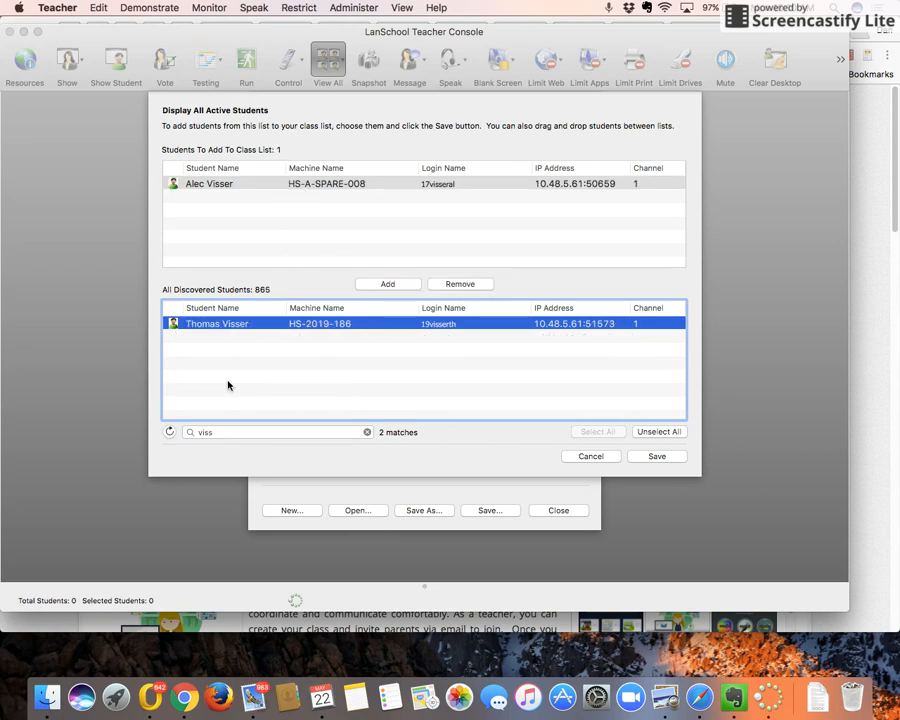
Filter the discovered students by part of another surname and add the student on machine HS-2018-021
click(188, 433)
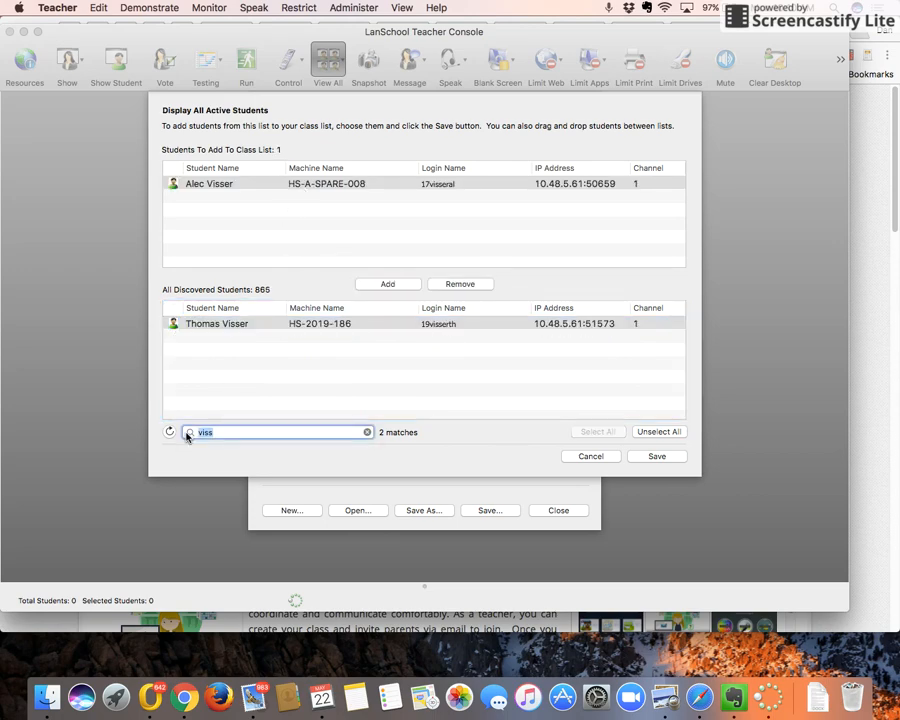
text(brow)
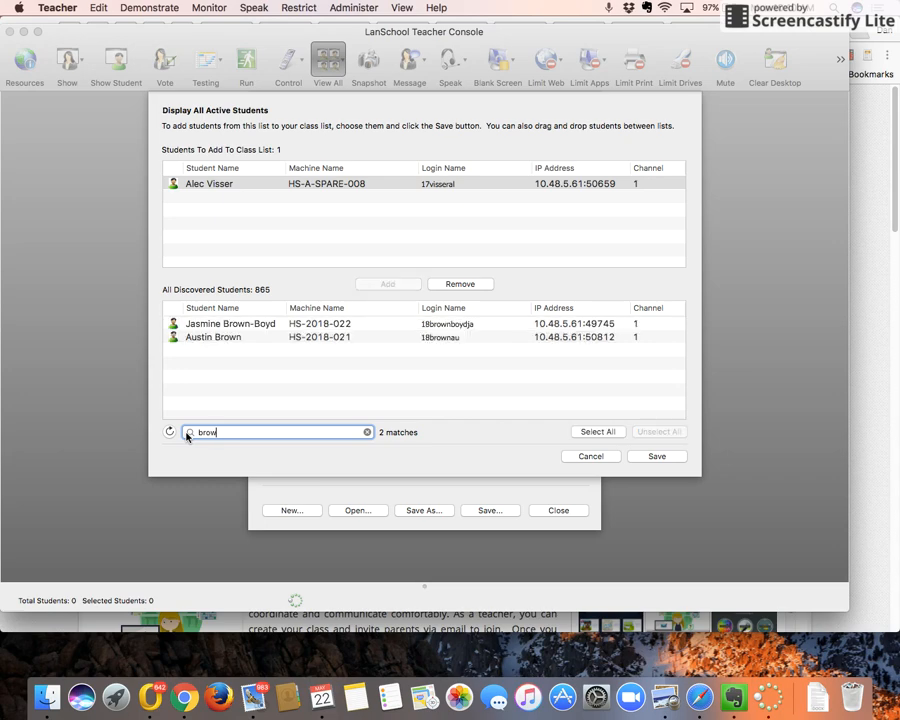
click(220, 338)
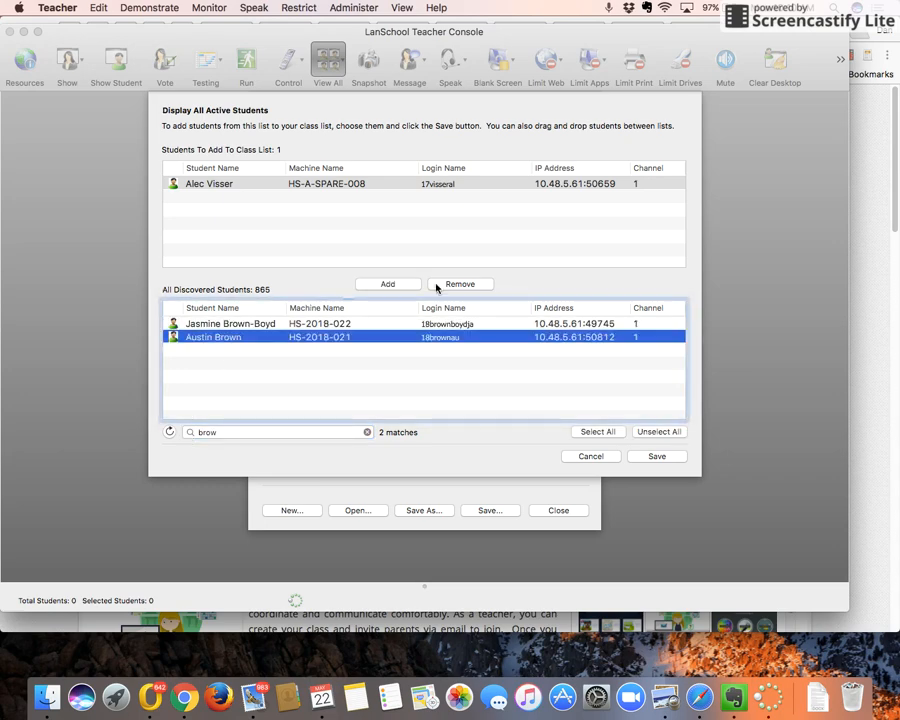
click(400, 284)
Filter by a third student's surname, add the student on machine HS-2018-262, and save the additions to the class list
click(194, 433)
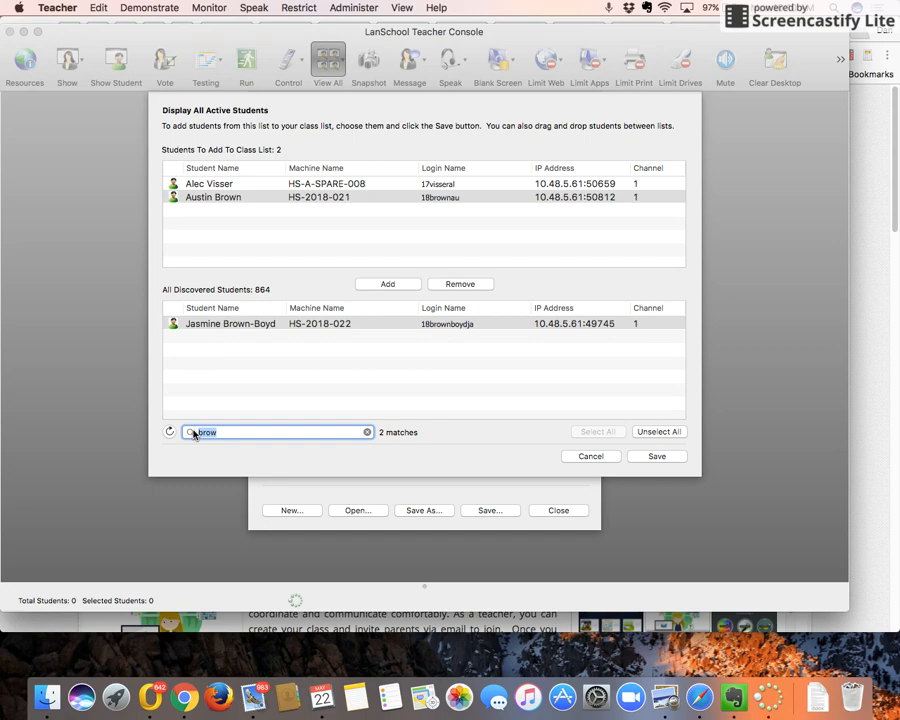
text(noh)
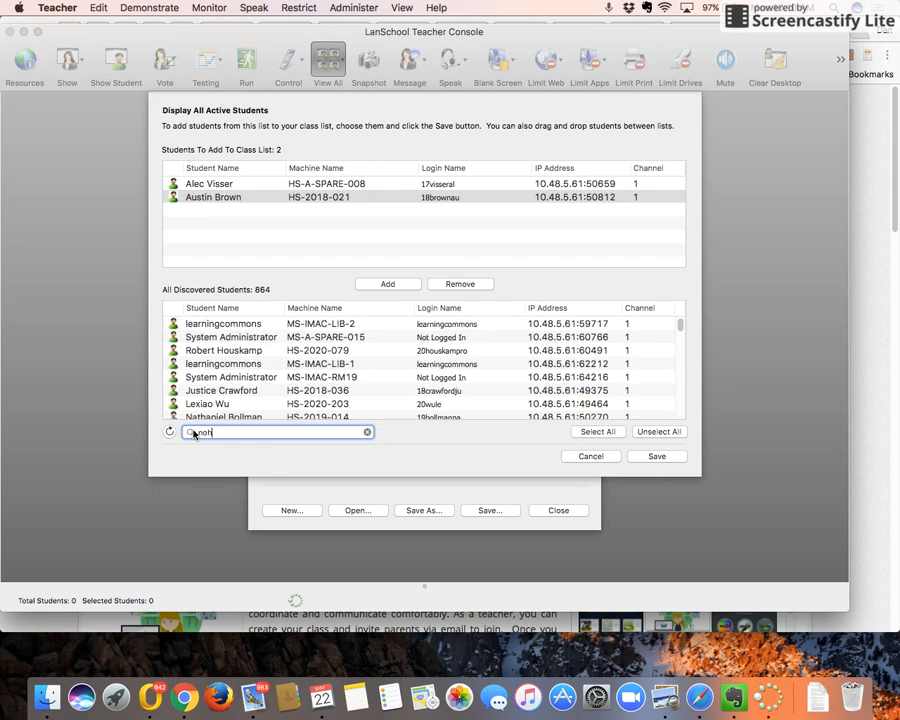
click(217, 352)
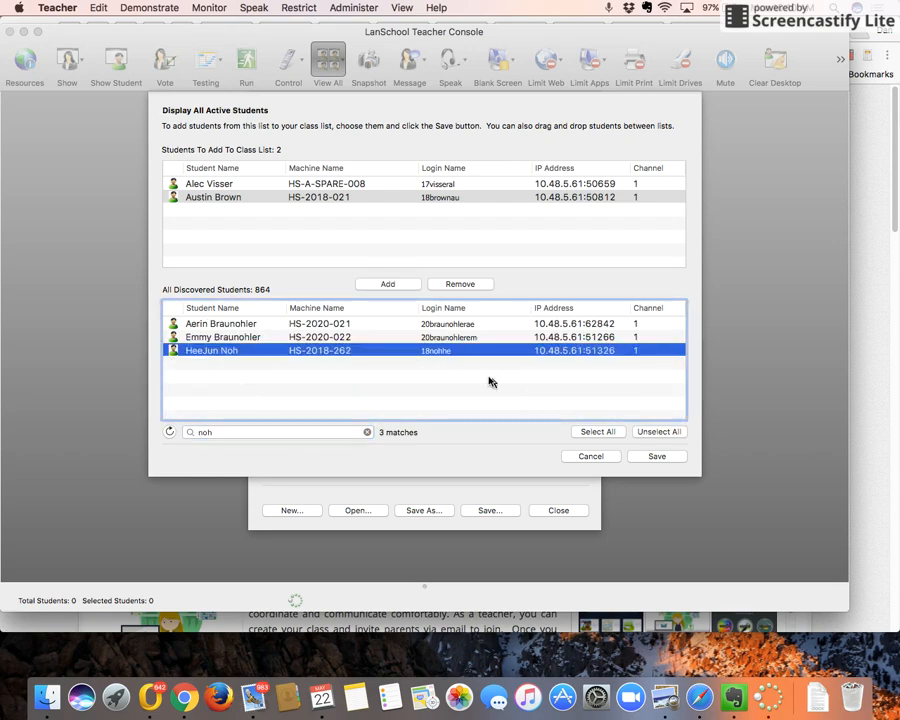
click(402, 283)
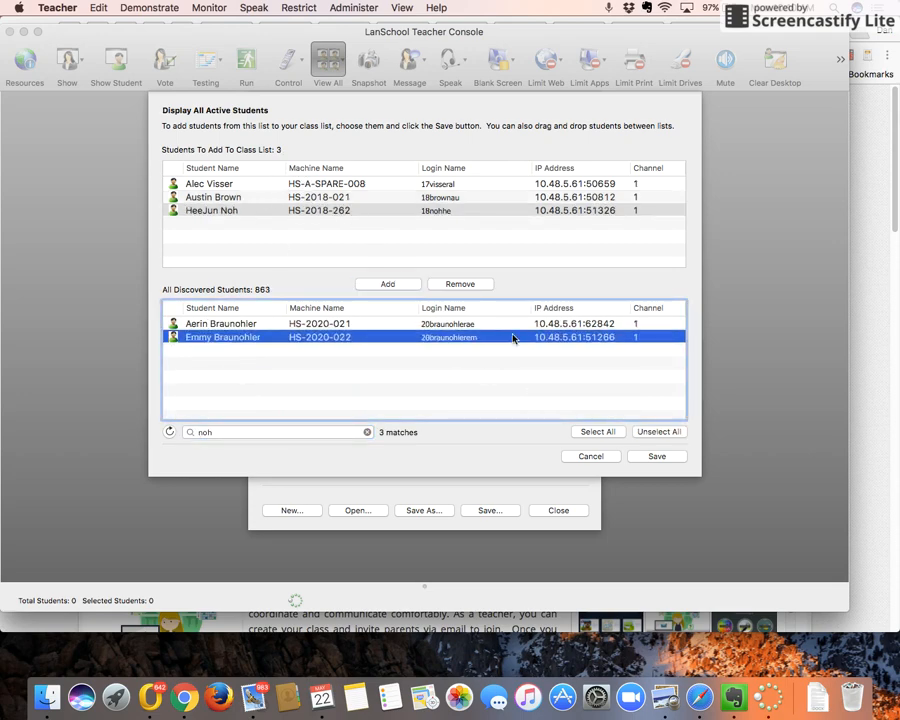
click(668, 458)
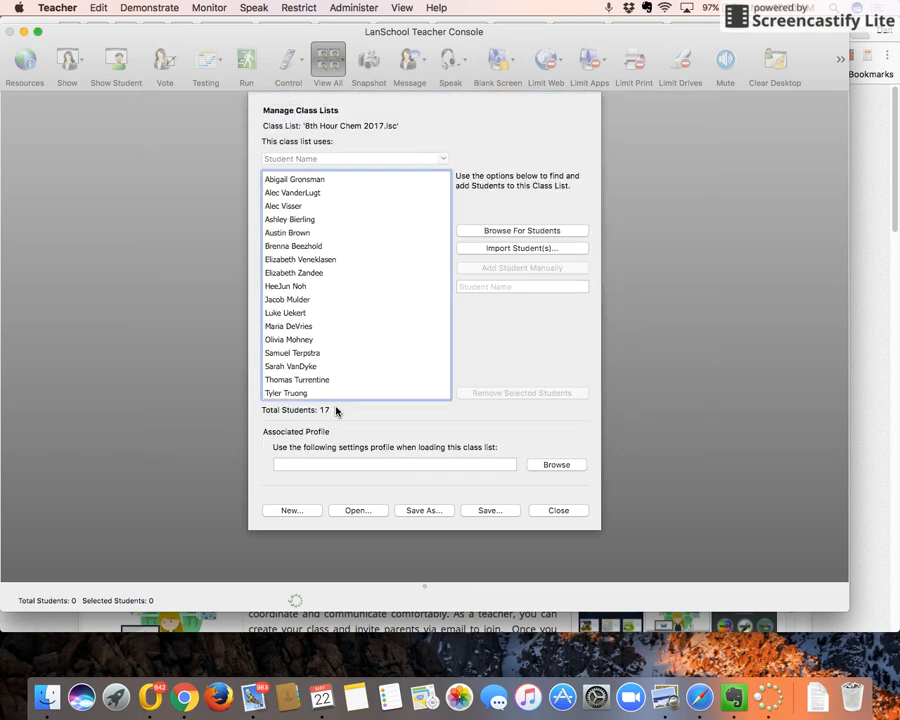
Review the updated student list, save the 8th Hour Chem 2017 class list and close Manage Class Lists
scroll(313, 341, down, 1)
scroll(312, 340, up, 2)
click(484, 513)
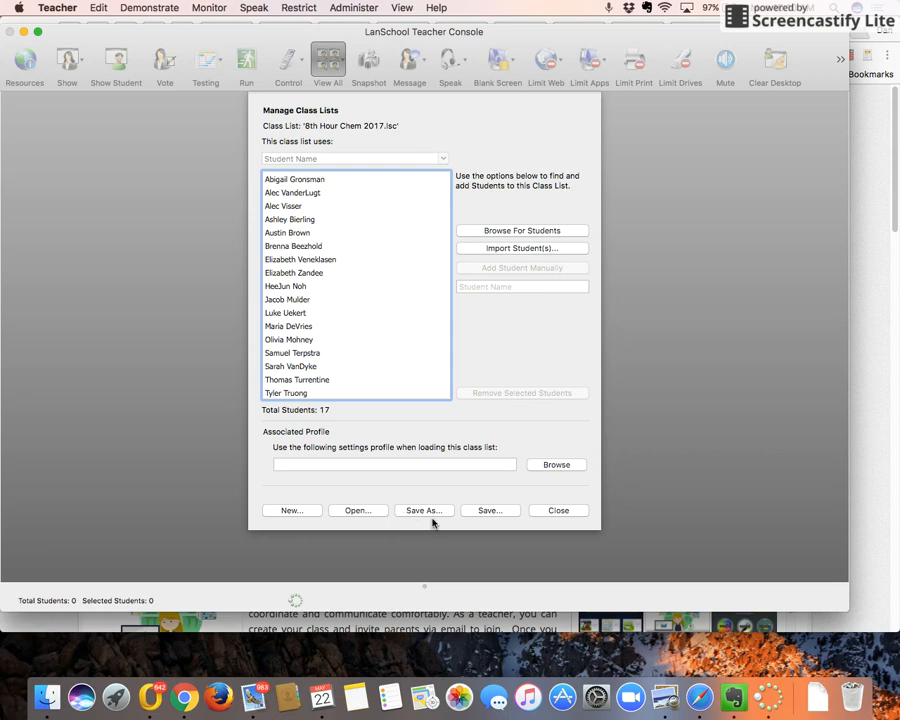
click(556, 510)
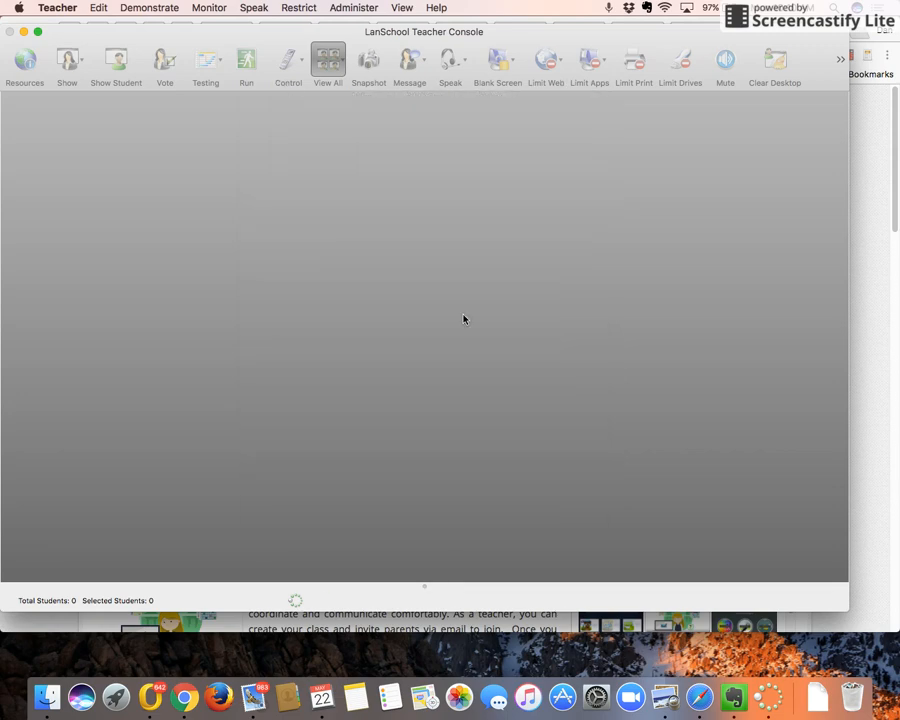
Load the saved class list 8th Hour Chem 2017.lsc from the Downloads folder into the console
click(362, 8)
mouse_move(384, 27)
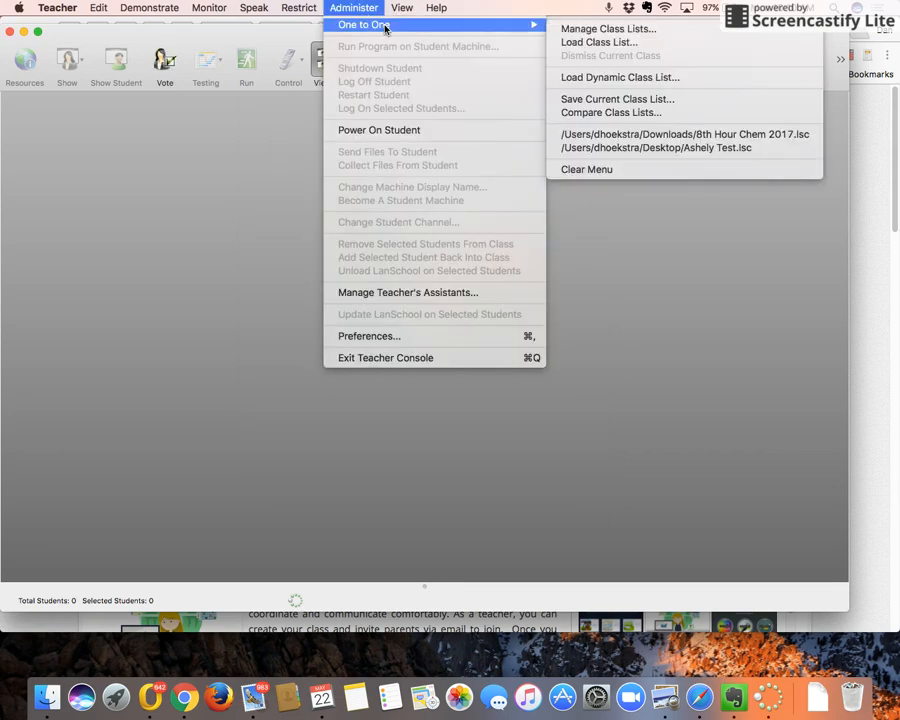
click(600, 42)
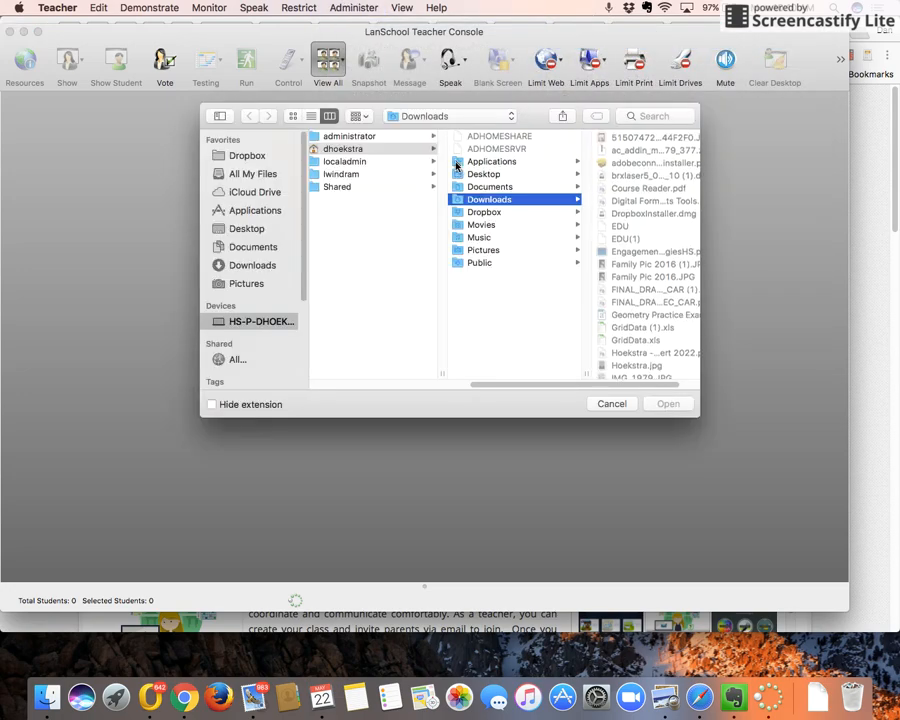
click(606, 137)
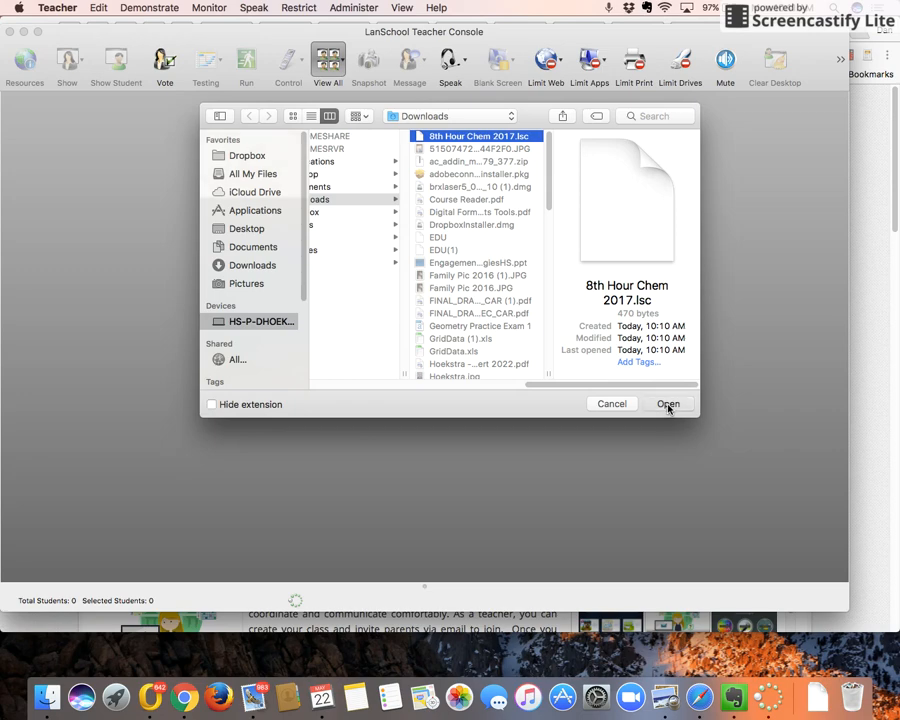
click(668, 405)
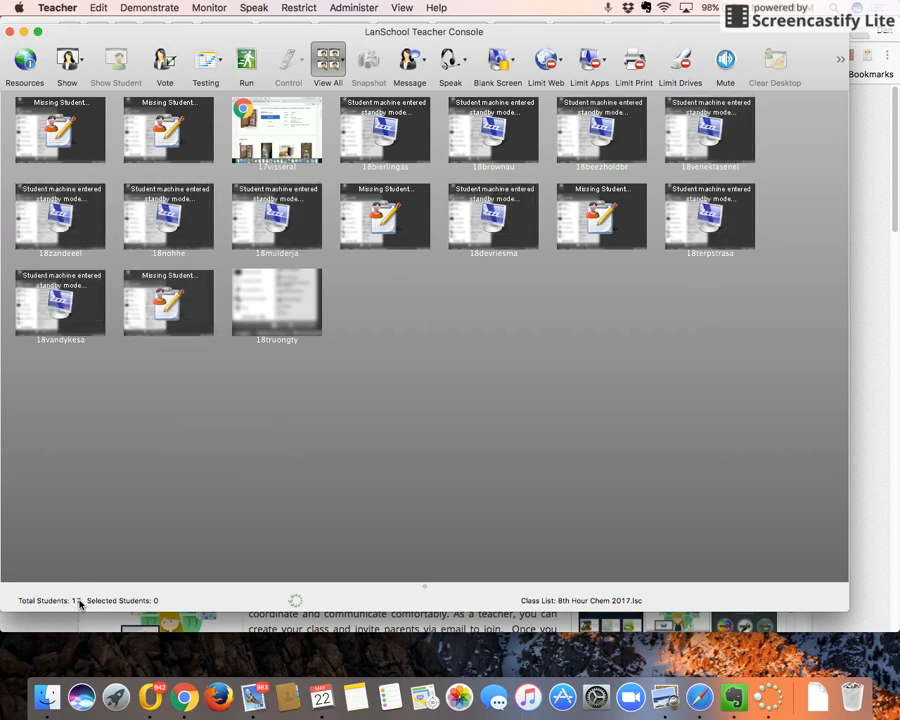
Check the teacher channel and data transmission settings in the Network preferences, and close the preferences
click(67, 10)
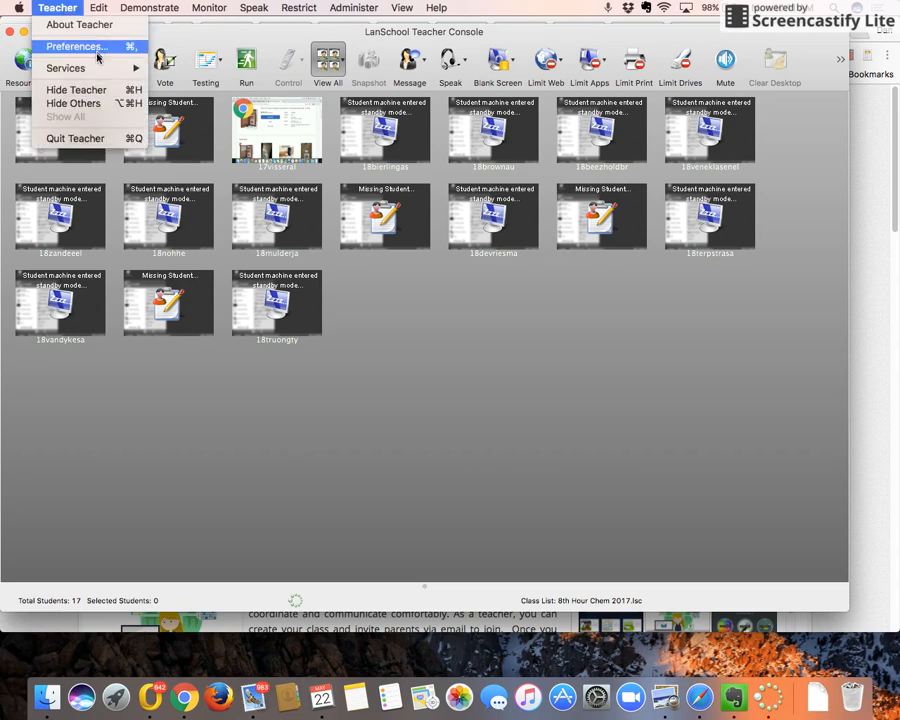
click(97, 51)
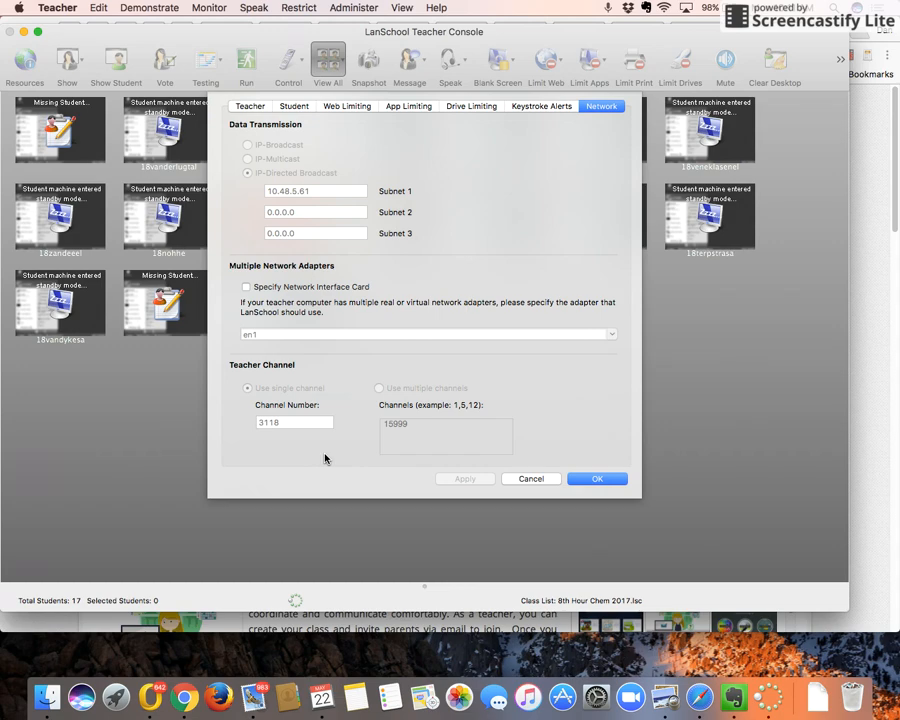
click(582, 484)
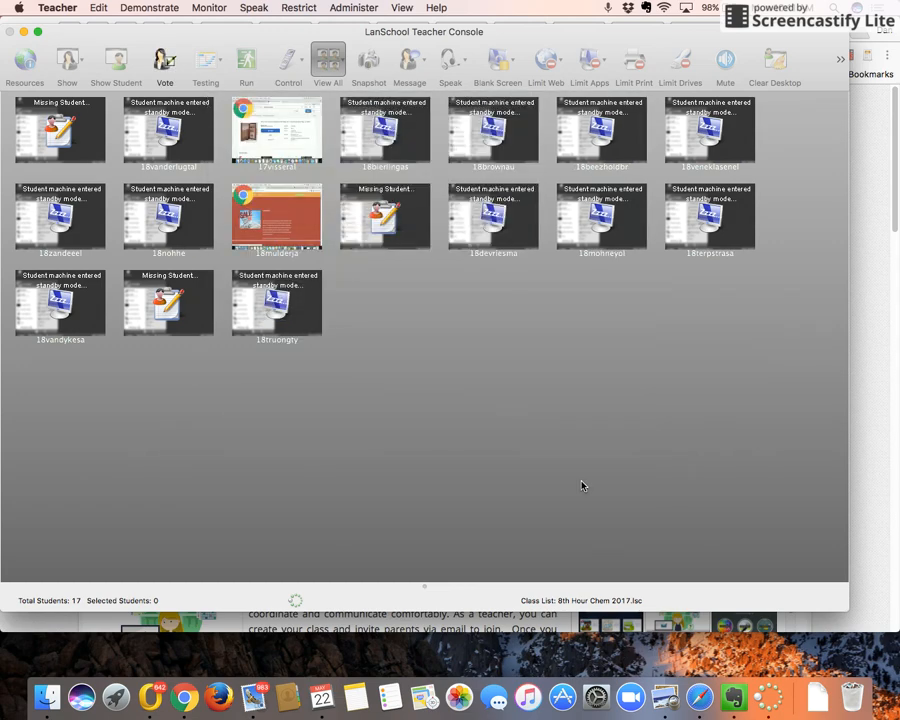